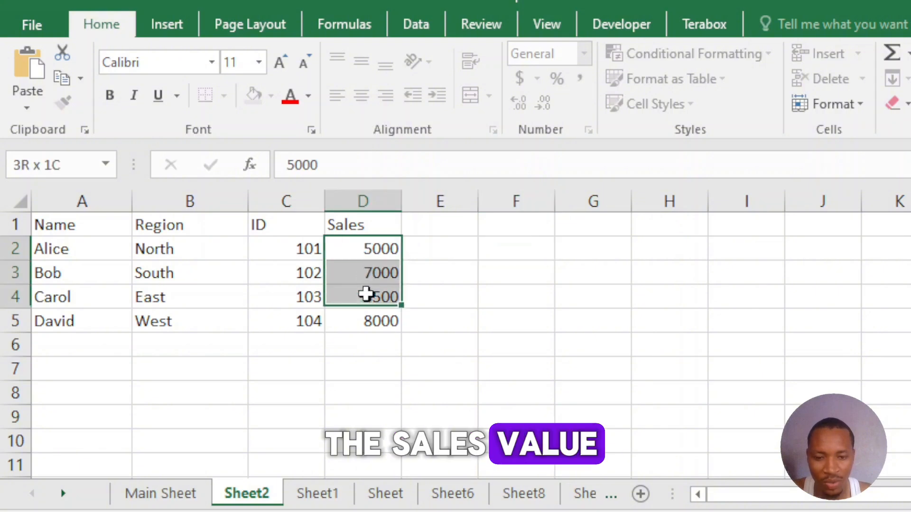
Examine the Name, Region and Sales columns to identify the two lookup criteria and the values for the lookup to return
{"action": "left_click", "coordinate": [63, 252]}
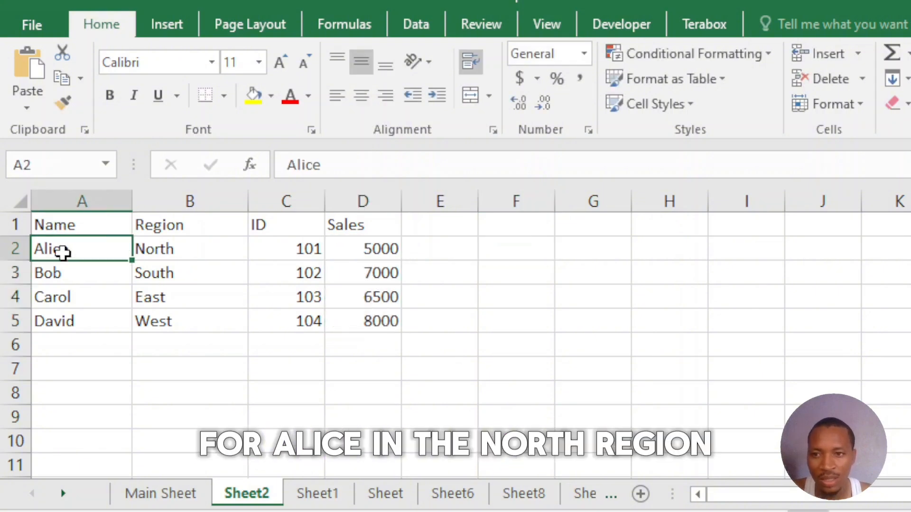
{"action": "left_click", "coordinate": [159, 247]}
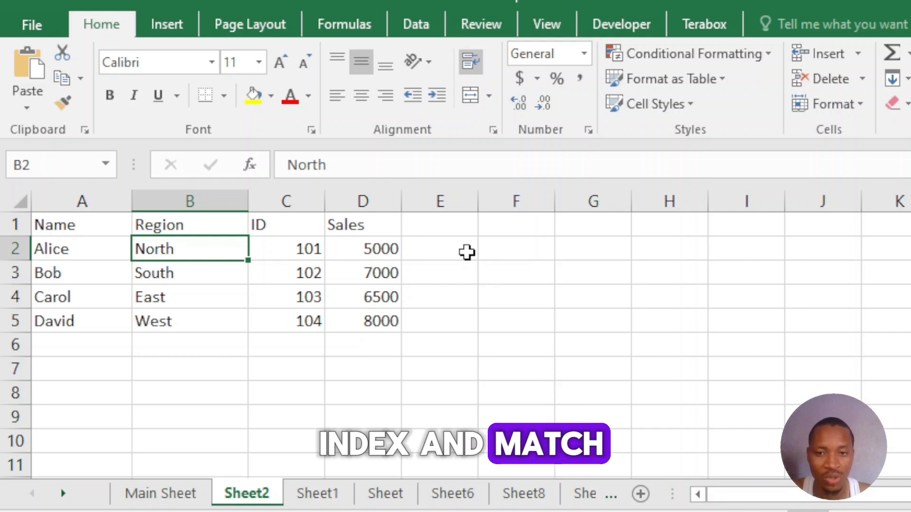
{"action": "left_click", "coordinate": [575, 254]}
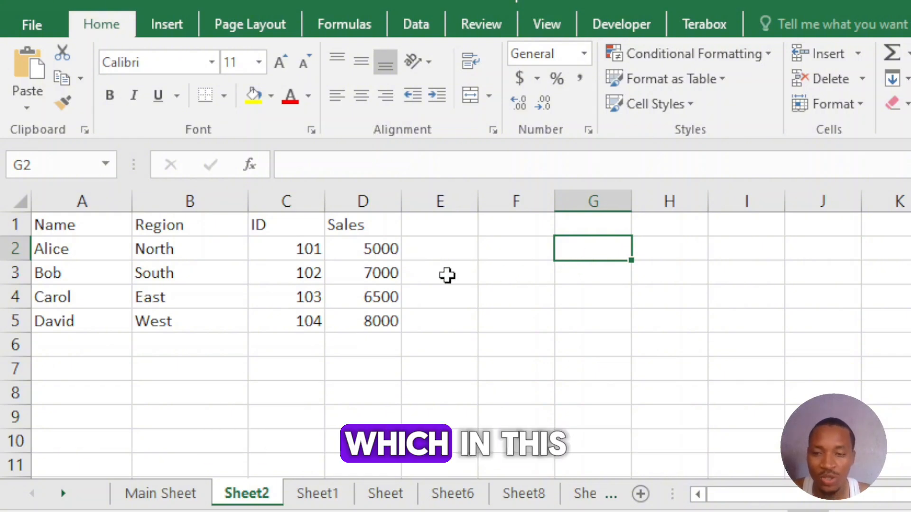
{"action": "left_click_drag", "start_coordinate": [363, 232], "coordinate": [380, 316]}
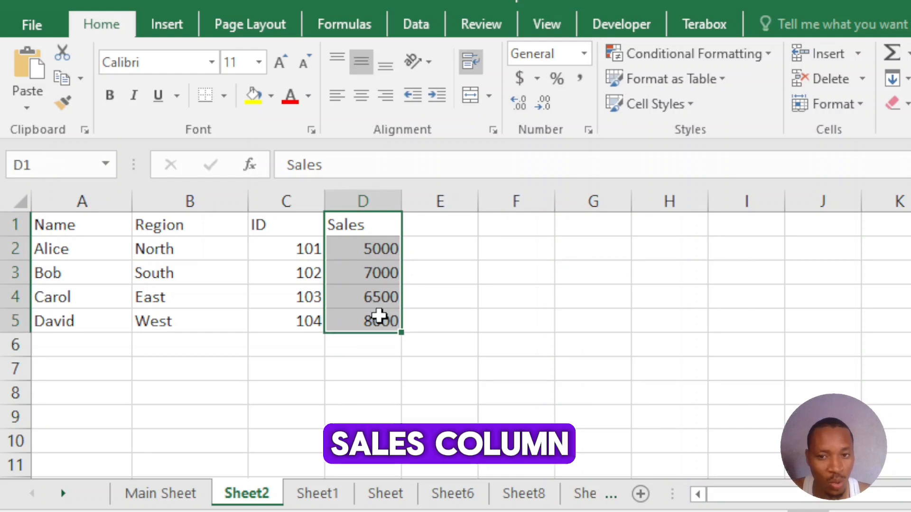
{"action": "left_click", "coordinate": [538, 243]}
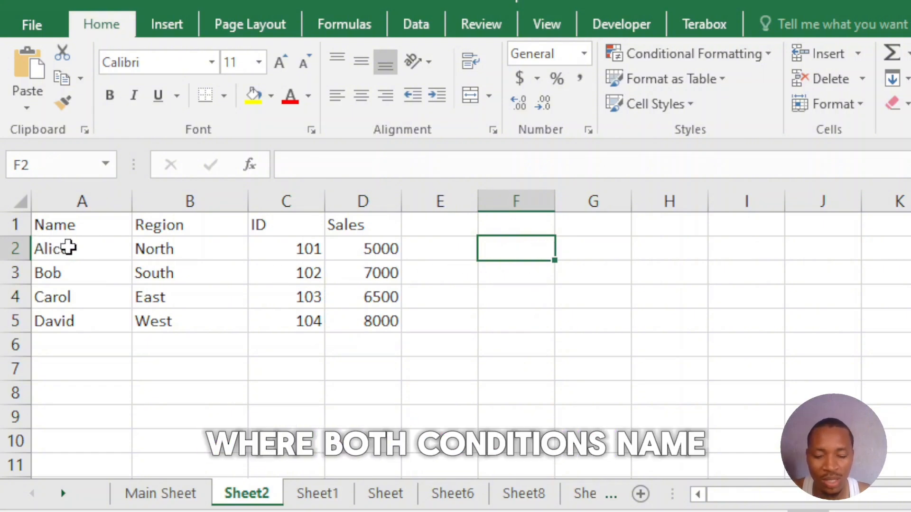
{"action": "left_click", "coordinate": [77, 221]}
{"action": "left_click", "coordinate": [166, 225]}
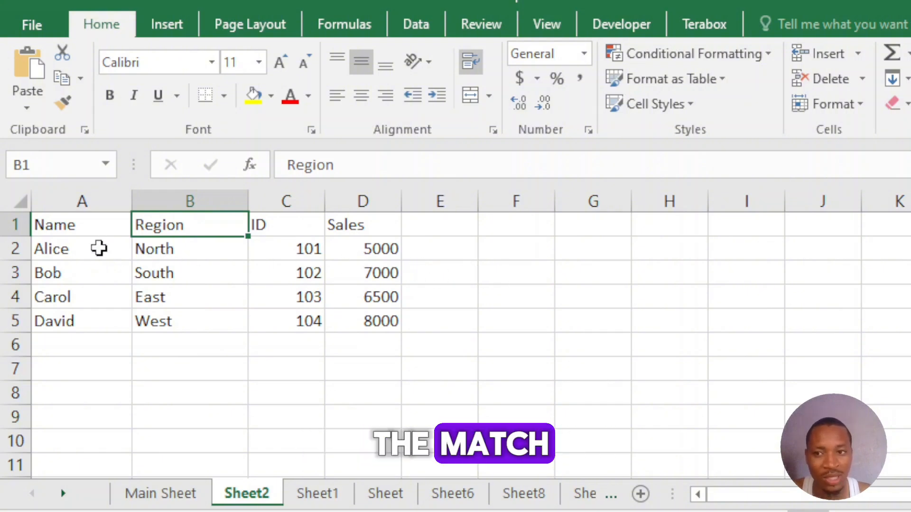
{"action": "left_click", "coordinate": [66, 230]}
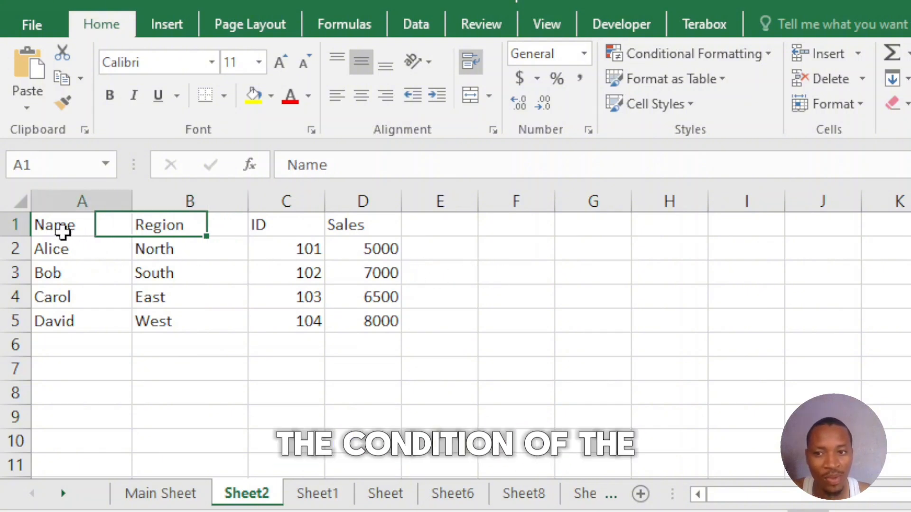
{"action": "left_click", "coordinate": [137, 232]}
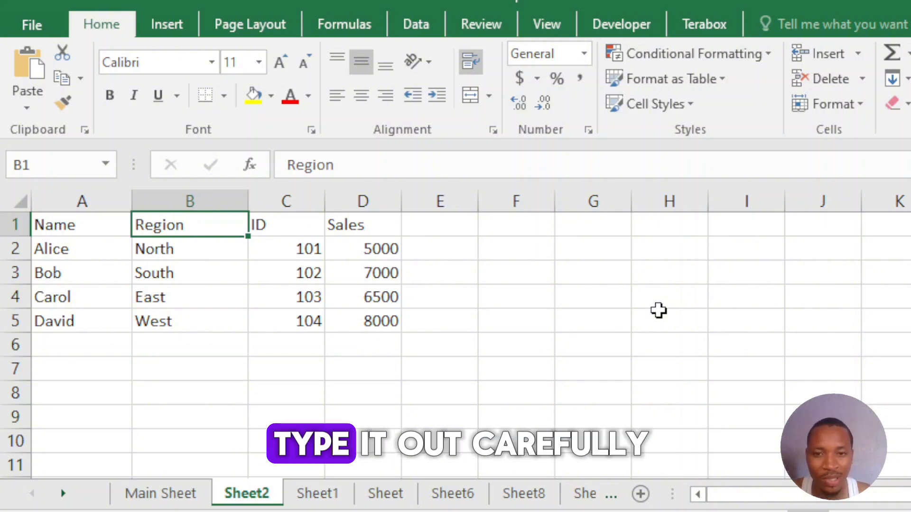
Start an INDEX formula in cell F2 with the Sales values D2:D5 as its array
{"action": "left_click", "coordinate": [504, 273]}
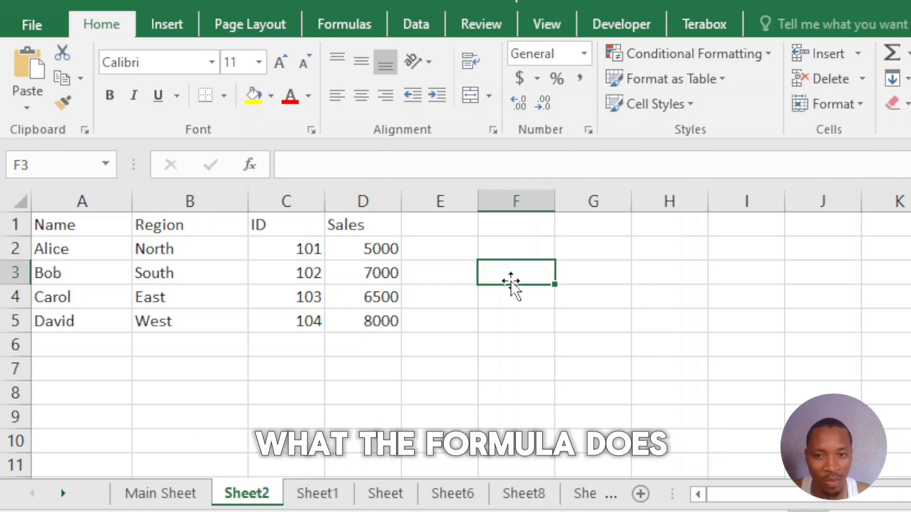
{"action": "left_click", "coordinate": [539, 255]}
{"action": "left_click", "coordinate": [465, 166]}
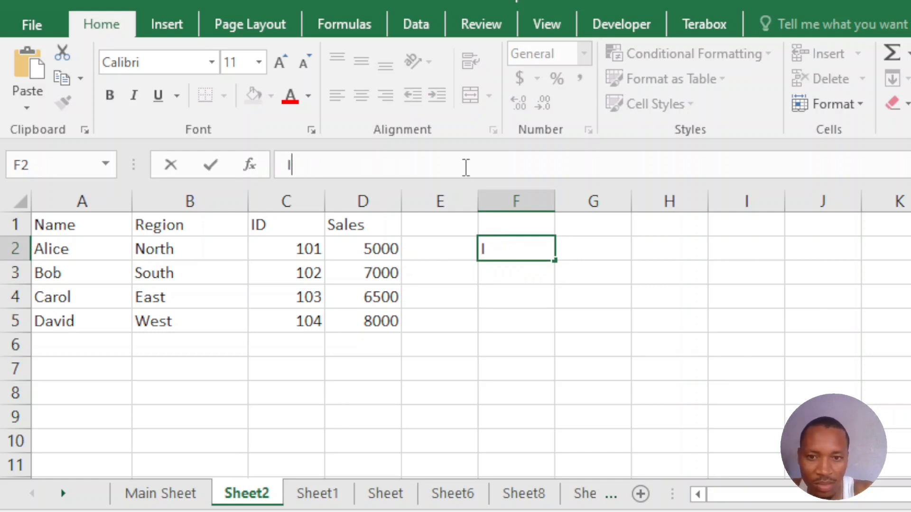
{"action": "type", "text": "=INDEX("}
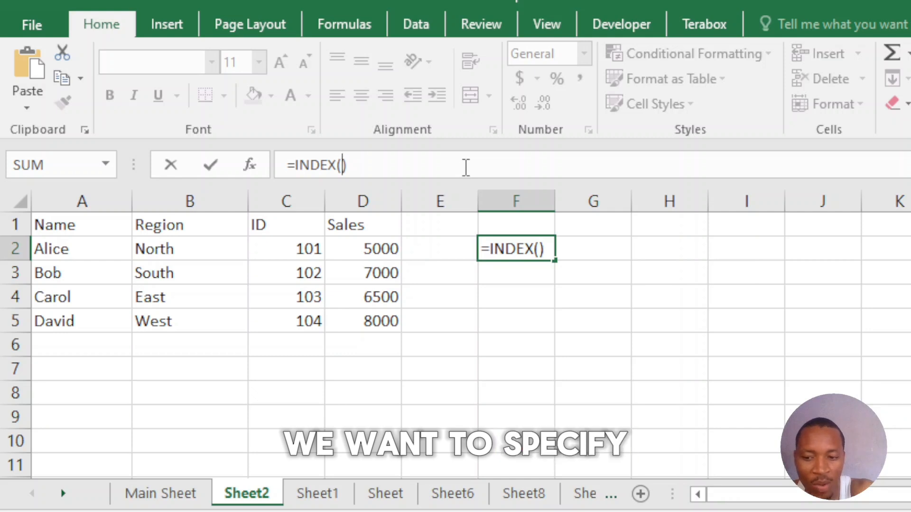
{"action": "type", "text": "D2"}
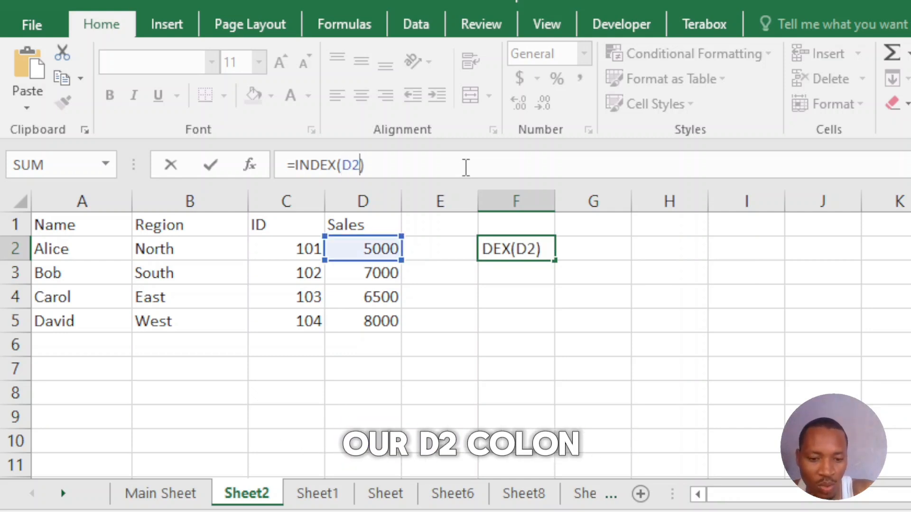
{"action": "type", "text": ":D"}
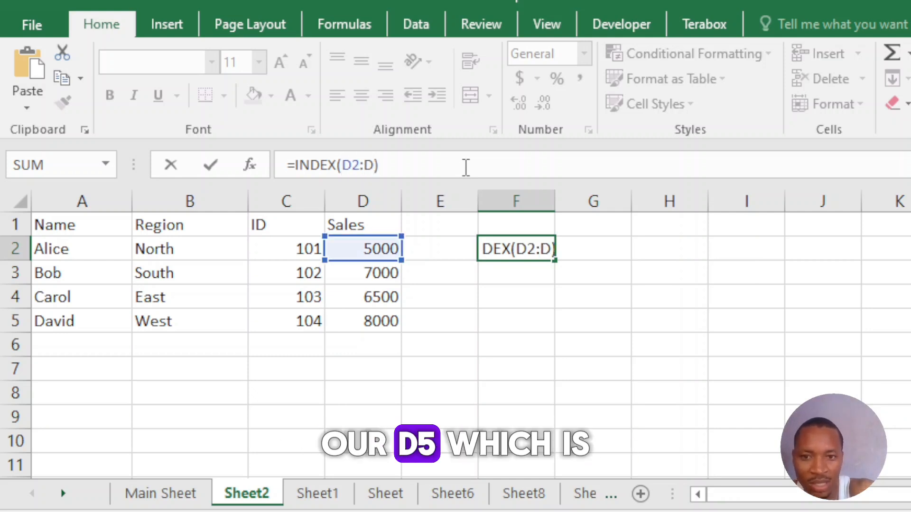
{"action": "type", "text": "5,"}
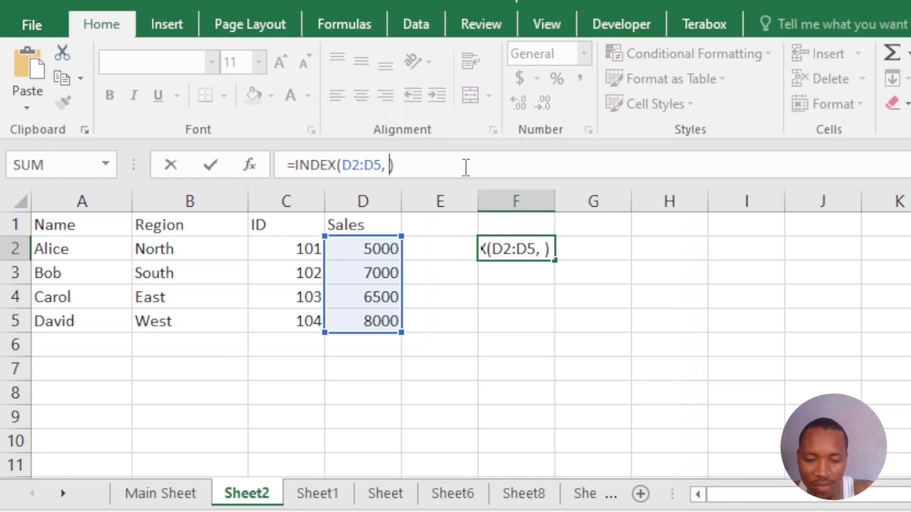
Nest a MATCH function as the INDEX row argument, with lookup value 1 and an opened bracket for the first condition
{"action": "type", "text": "NATC"}
{"action": "key", "text": "BackSpace"}
{"action": "key", "text": "BackSpace"}
{"action": "key", "text": "BackSpace"}
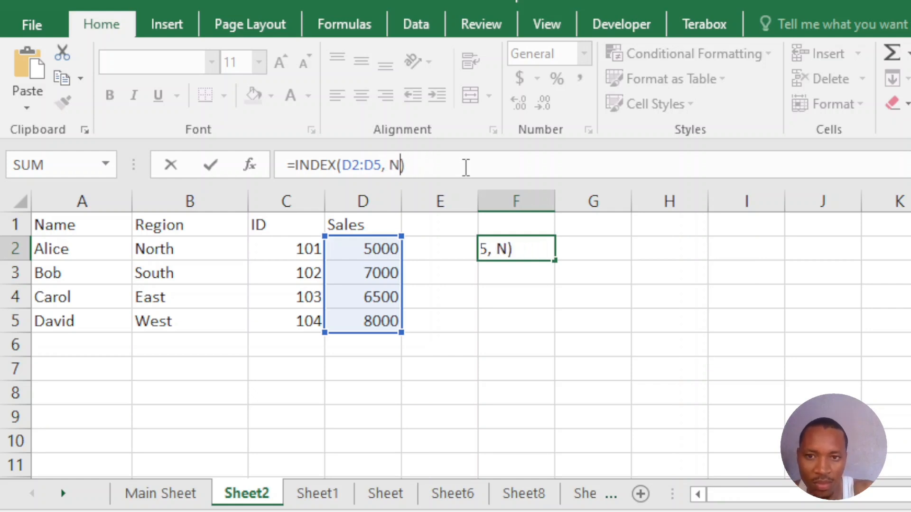
{"action": "type", "text": "ATCH(1,"}
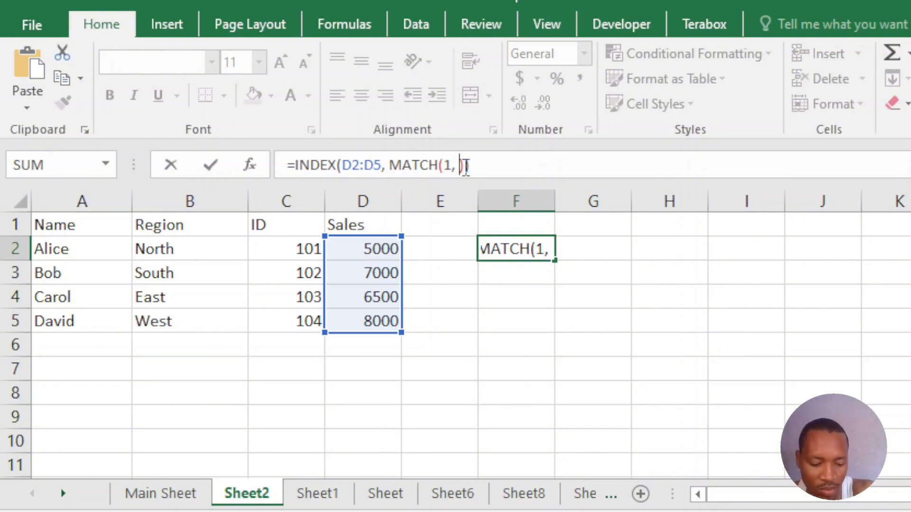
{"action": "type", "text": " *"}
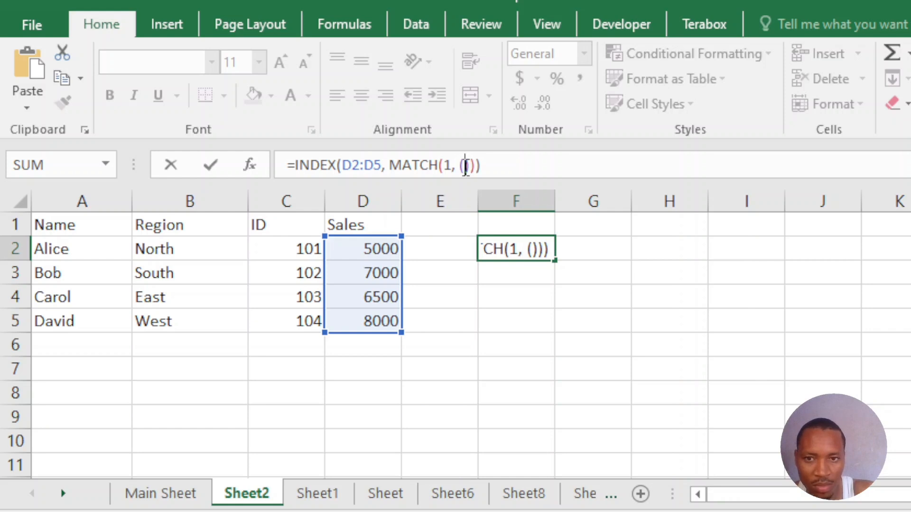
Add the first MATCH condition, testing A2:A5 against the first listed person's name in quotes
{"action": "type", "text": "A2:A5"}
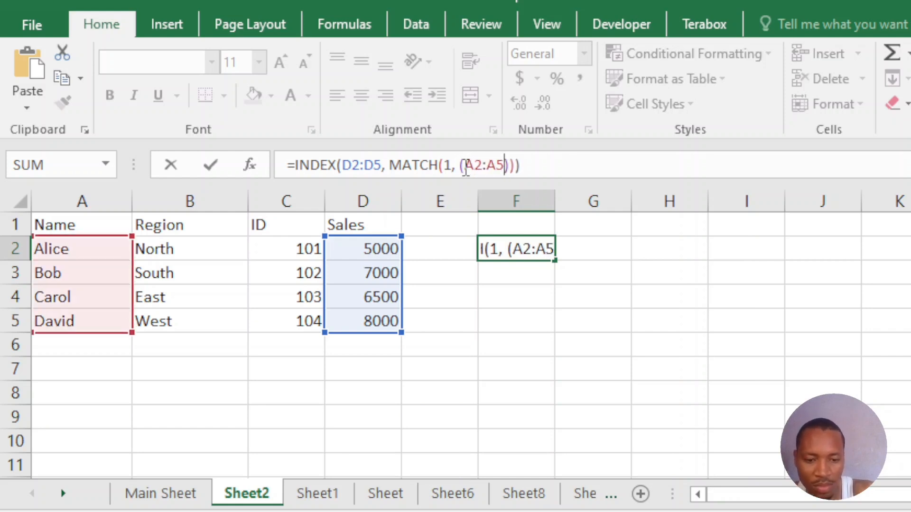
{"action": "type", "text": "=\"a"}
{"action": "key", "text": "BackSpace"}
{"action": "type", "text": "A"}
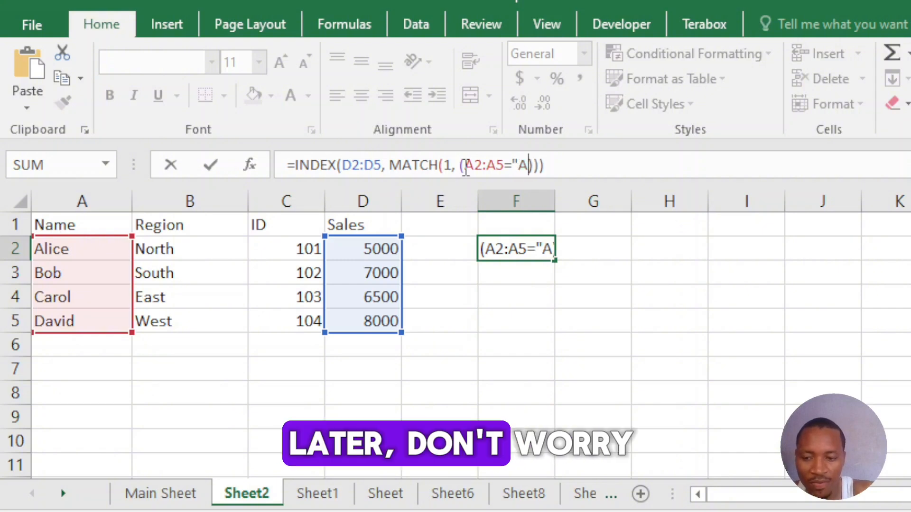
{"action": "type", "text": "lice"}
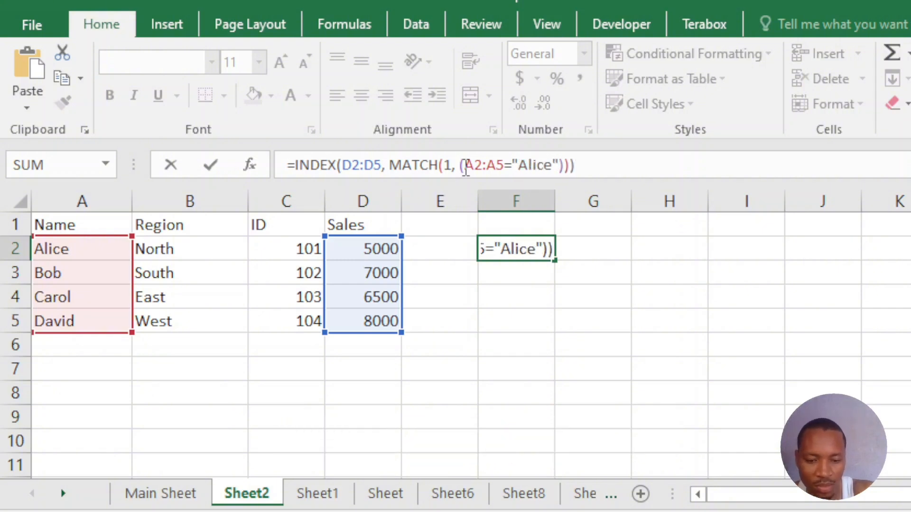
{"action": "type", "text": "\")"}
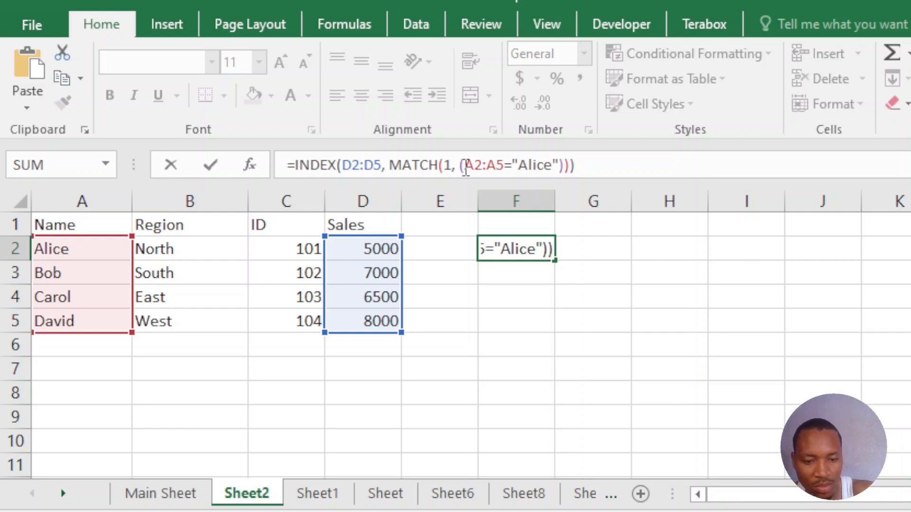
Multiply the name condition by a second bracketed condition, B2:B5="North"
{"action": "type", "text": " * ("}
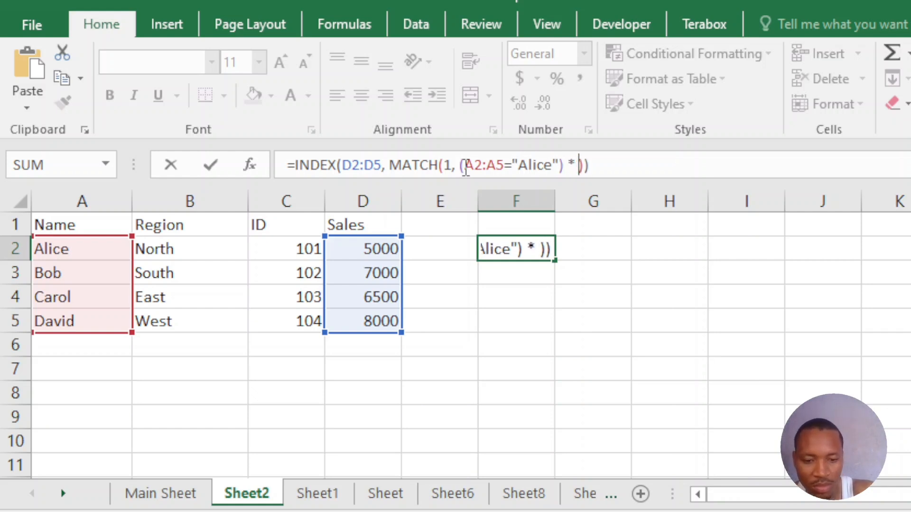
{"action": "type", "text": "B2"}
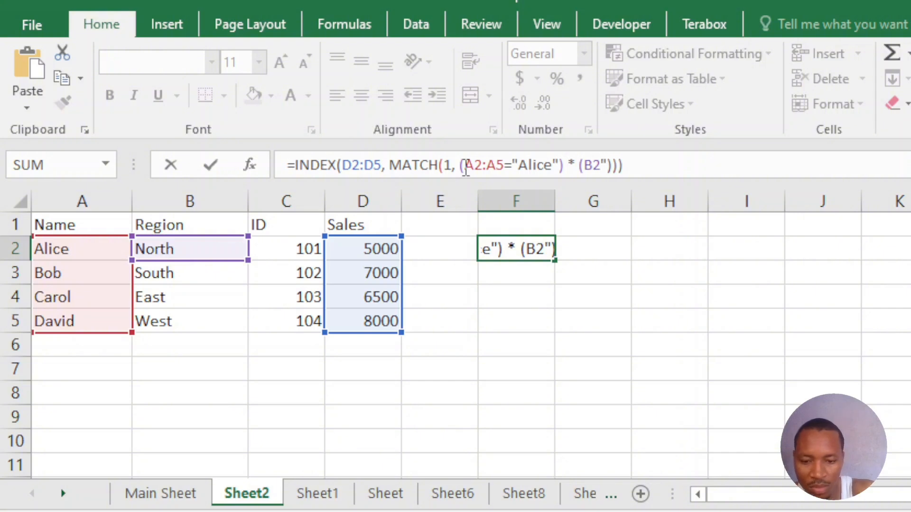
{"action": "type", "text": ":B5"}
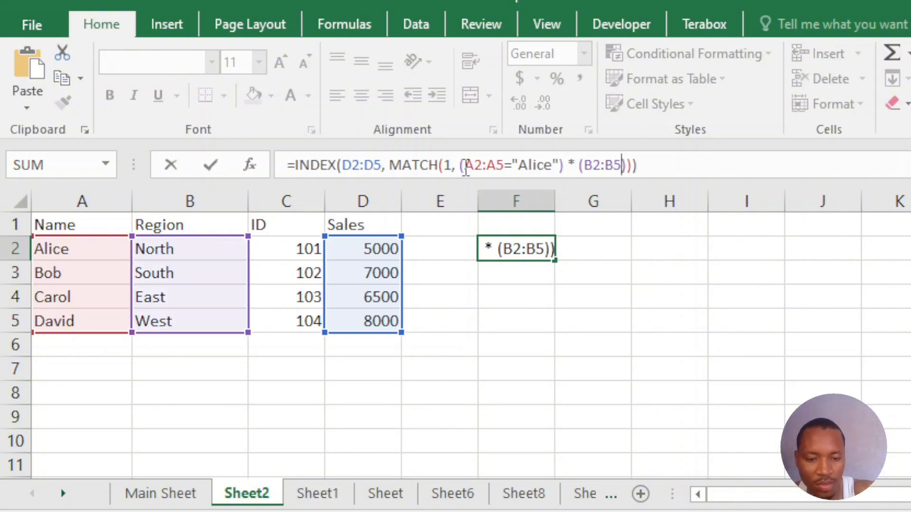
{"action": "type", "text": "=\""}
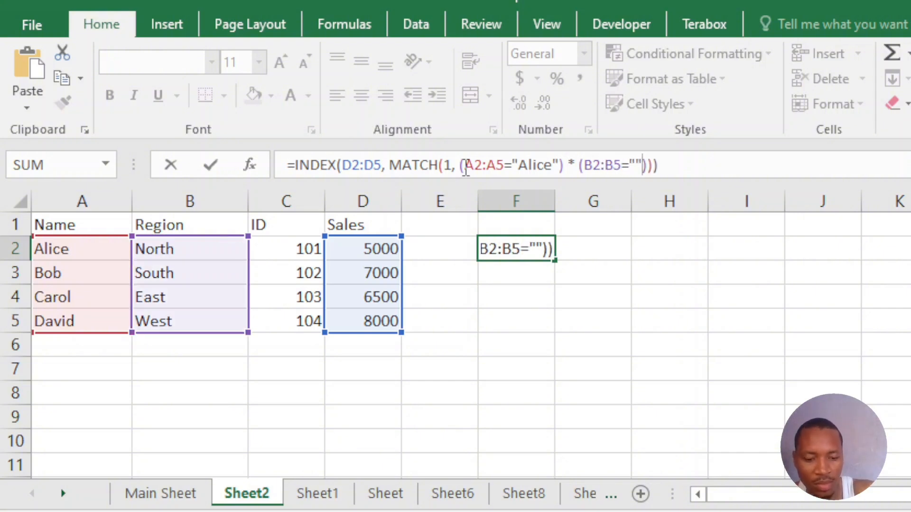
{"action": "type", "text": "North"}
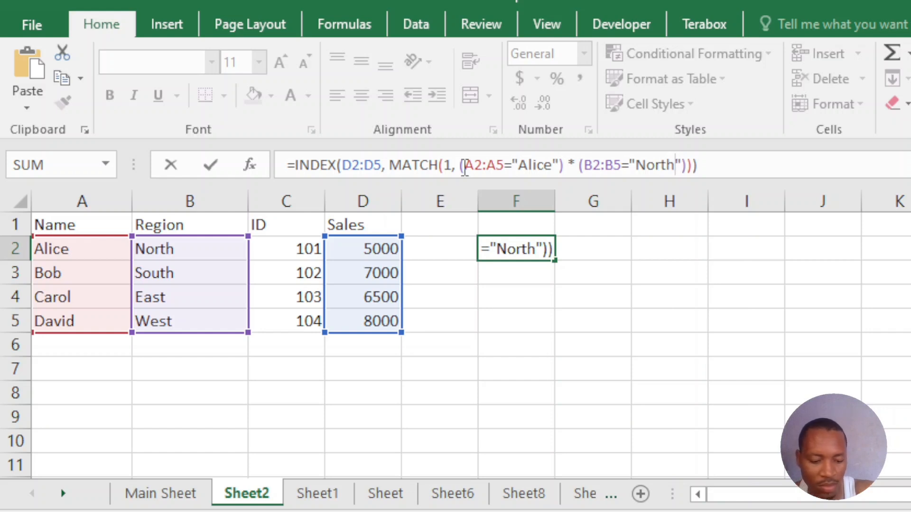
Set the MATCH type to 0 after the region condition and enter the formula in F2 as an array formula
{"action": "key", "text": "Right"}
{"action": "key", "text": "Right"}
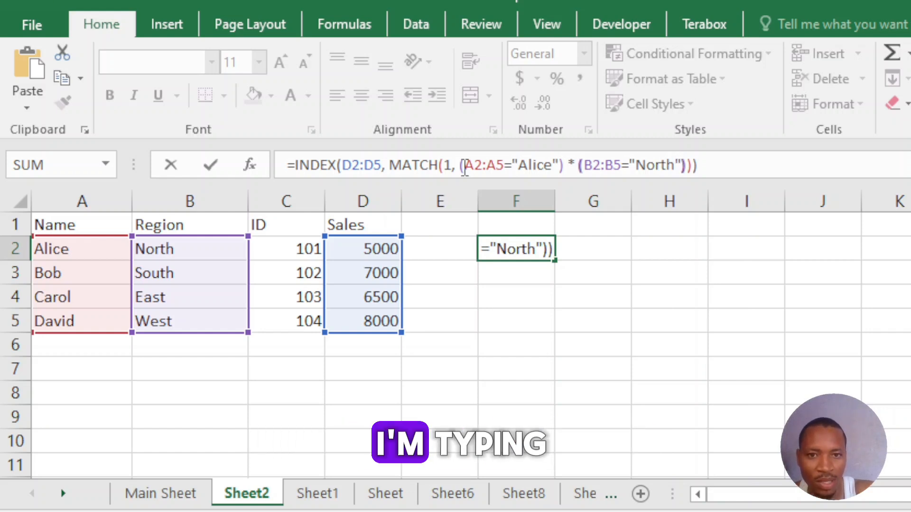
{"action": "type", "text": ", 0"}
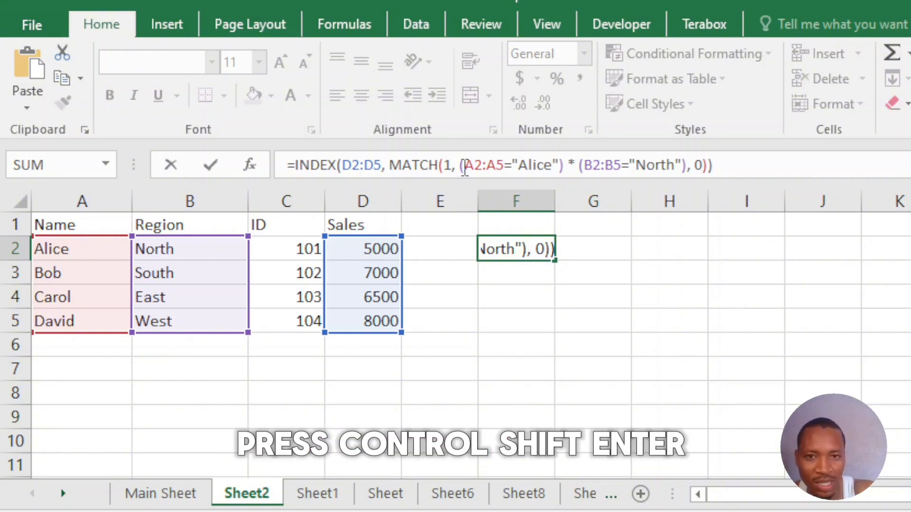
{"action": "key", "text": "ctrl+shift+Return"}
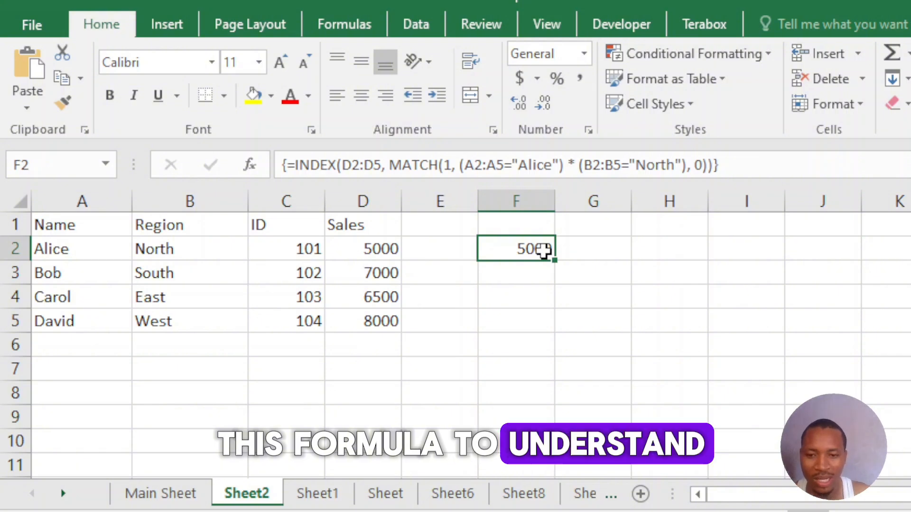
Review the name and region conditions inside the F2 formula, then re-enter it unchanged as an array formula
{"action": "left_click", "coordinate": [318, 165]}
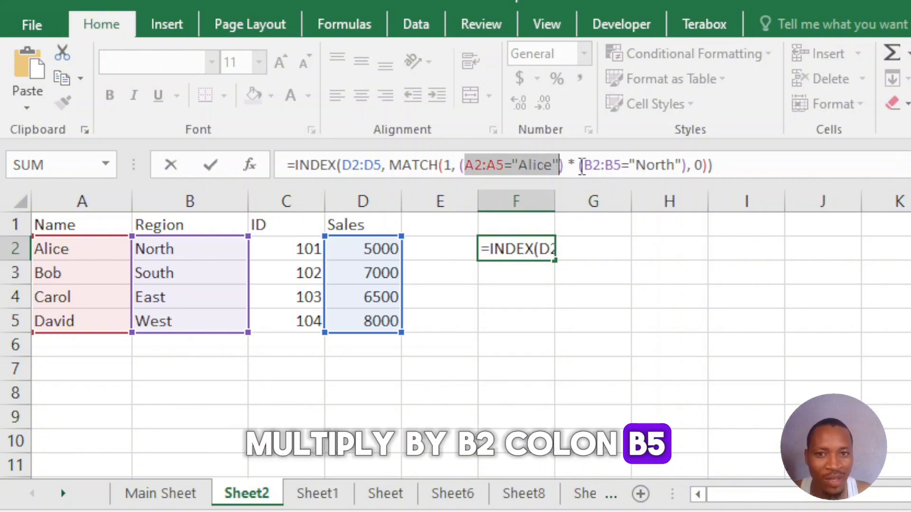
{"action": "left_click_drag", "start_coordinate": [582, 166], "coordinate": [664, 170]}
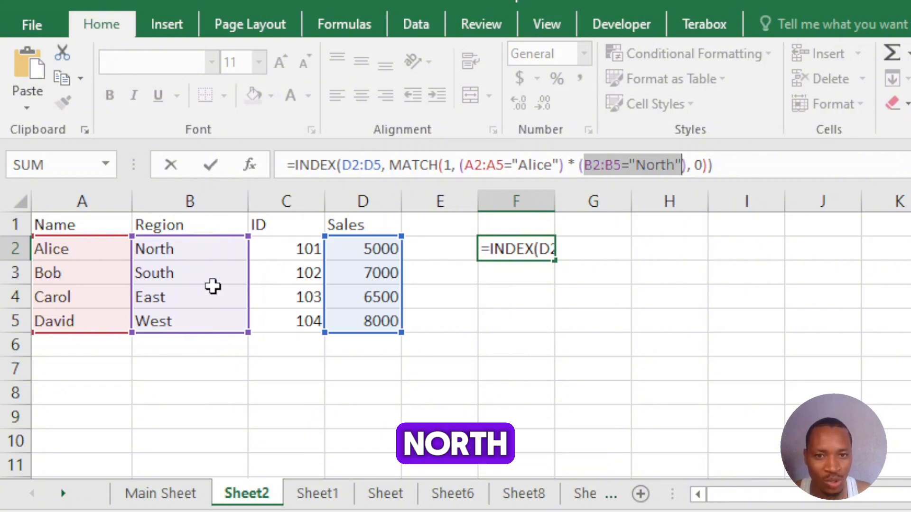
{"action": "left_click", "coordinate": [674, 166]}
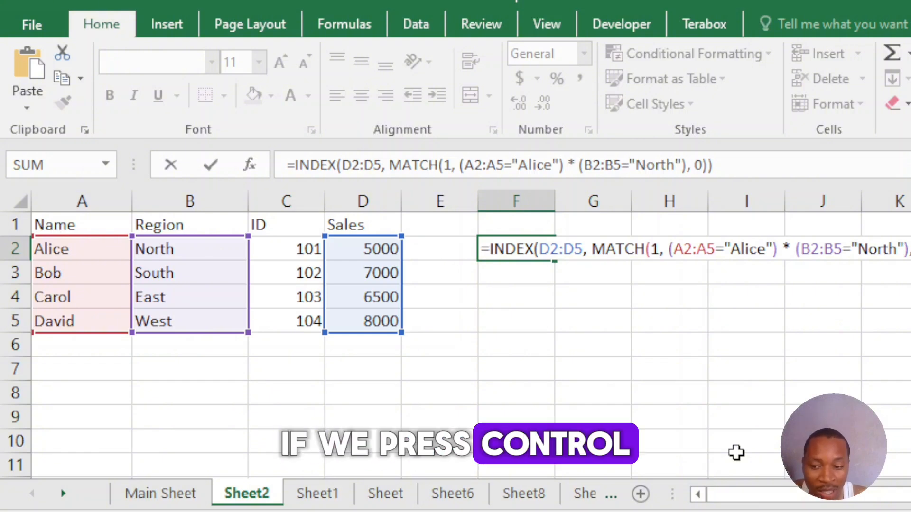
{"action": "key", "text": "ctrl+shift+Return"}
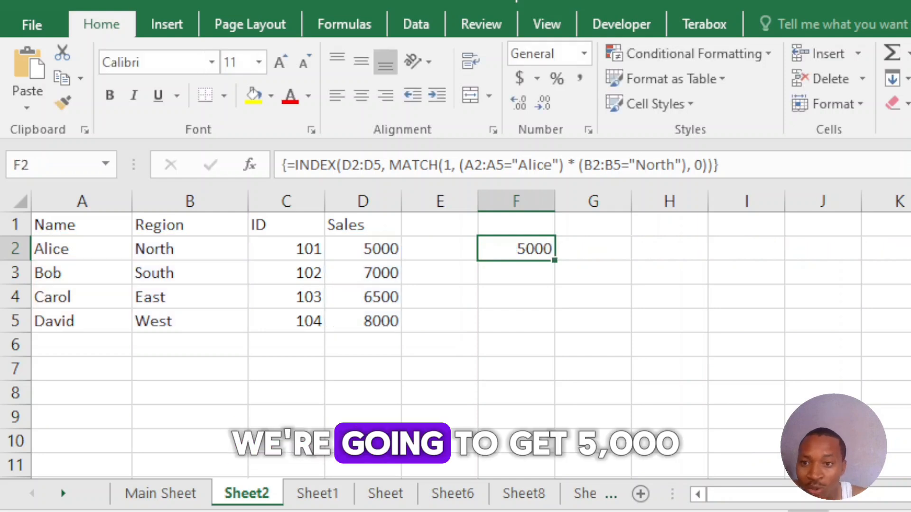